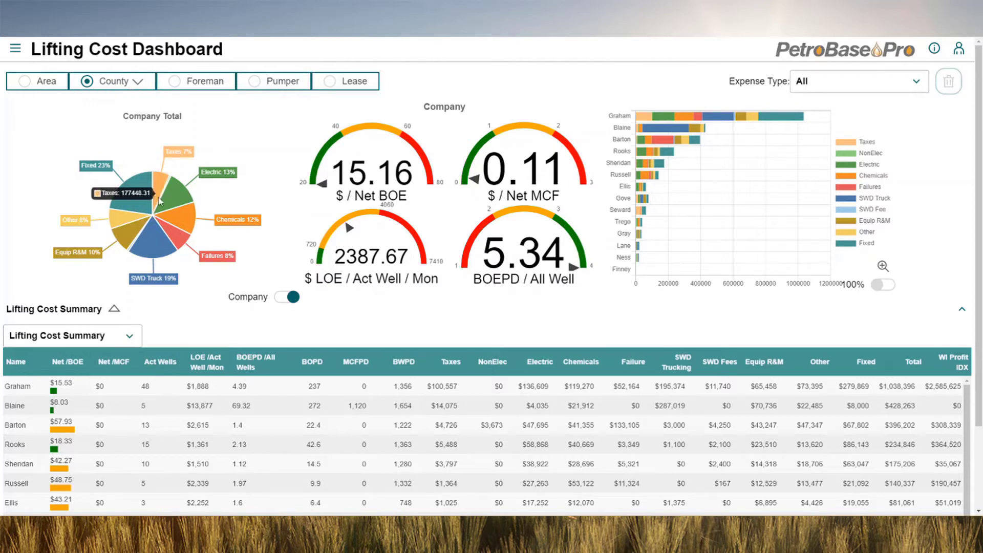
Inspect the expense amounts in the Company Total pie chart and the Graham county breakdown in the bar chart.
mouse_move(163, 228)
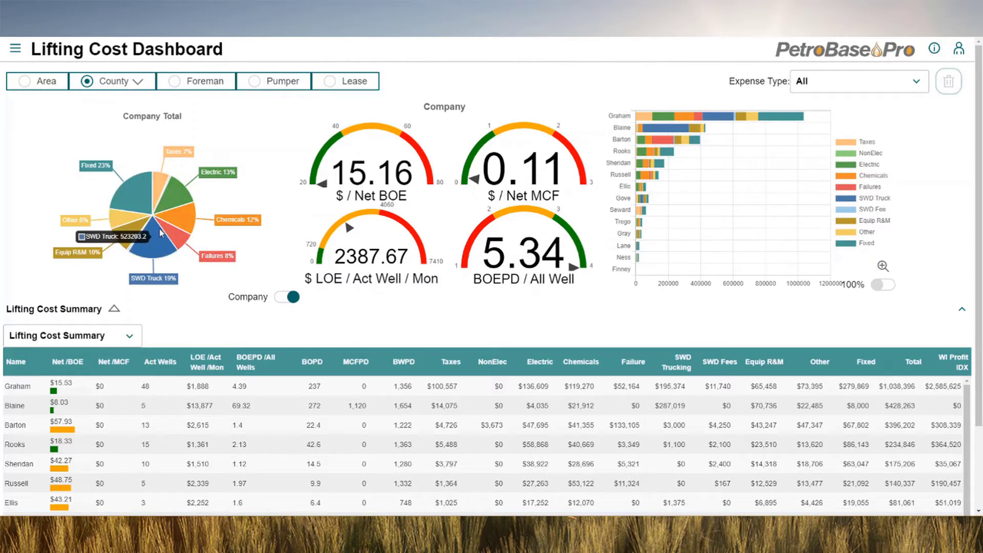
mouse_move(143, 248)
mouse_move(131, 217)
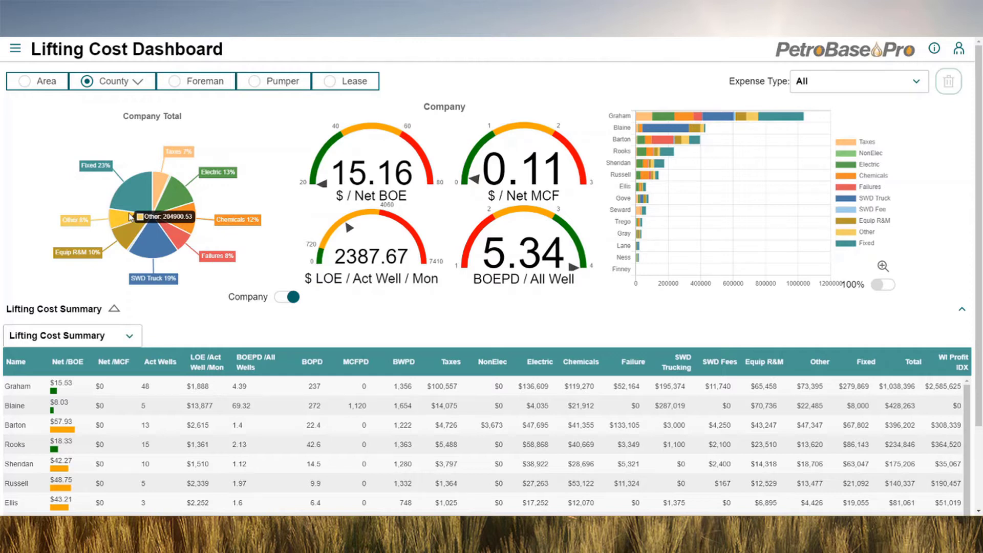
mouse_move(141, 200)
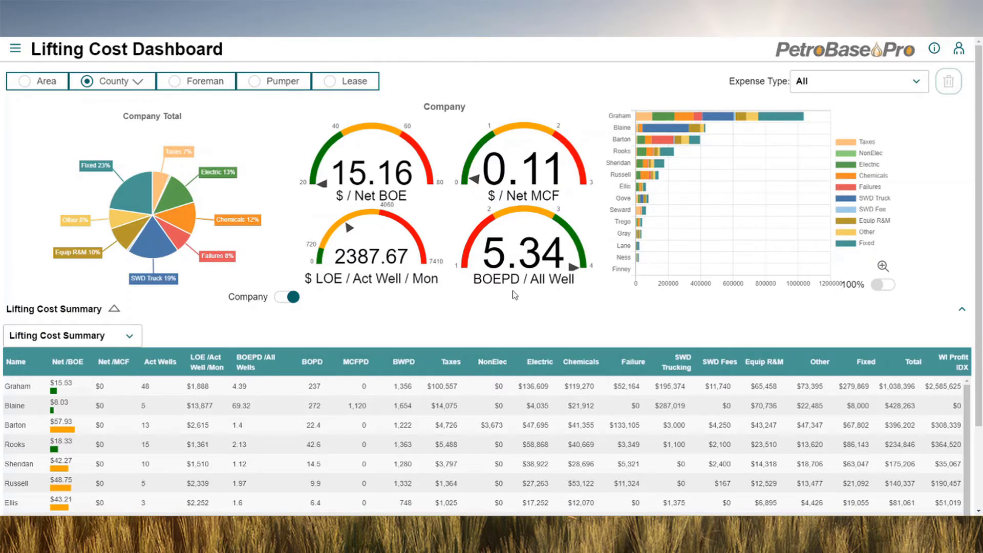
mouse_move(695, 122)
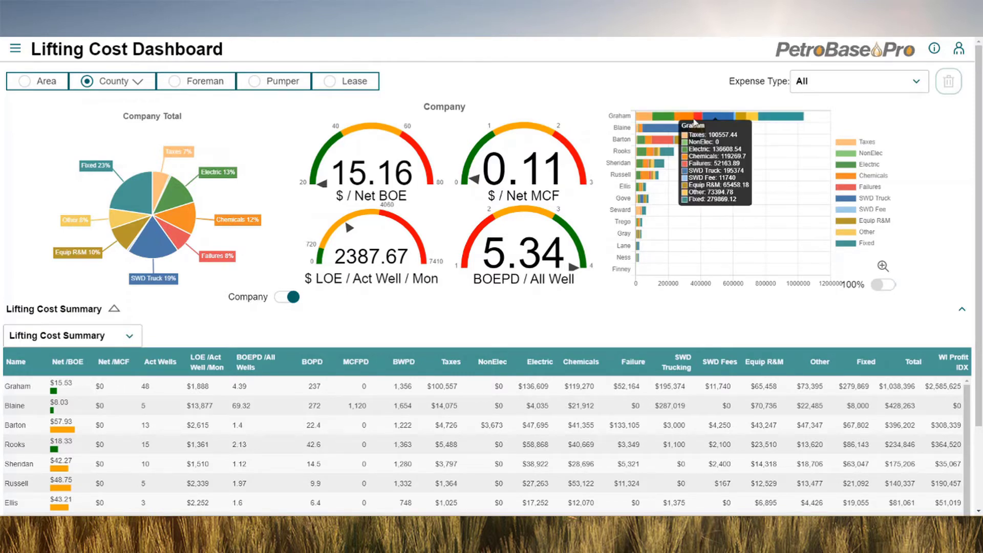
mouse_move(696, 148)
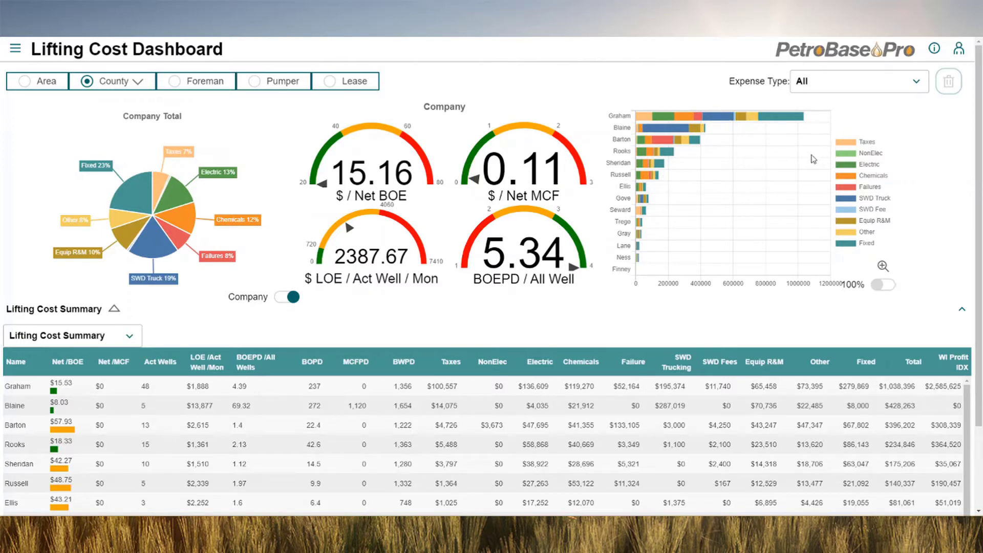
Review the expense types, keeping All, and compare the county bars as 100% shares before restoring the absolute amounts.
left_click(917, 81)
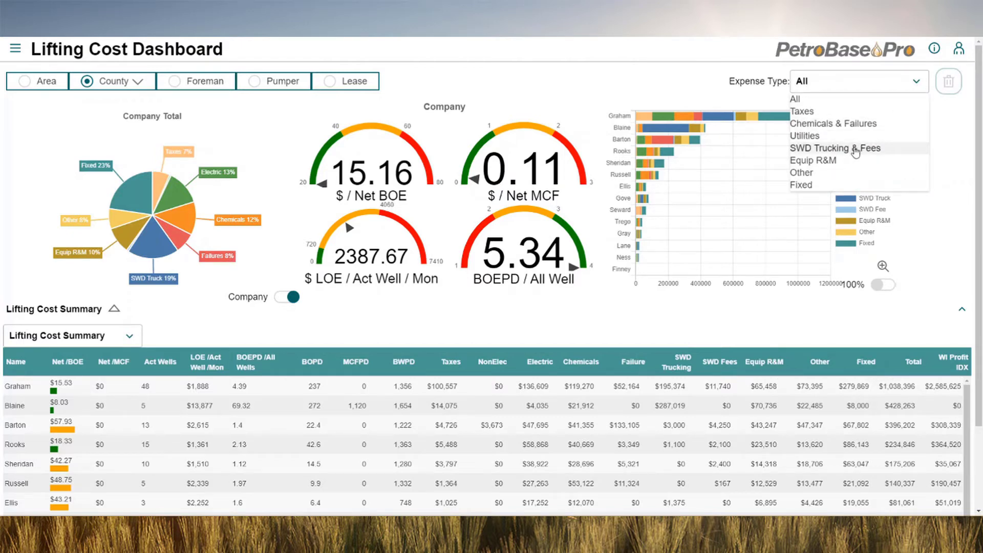
left_click(822, 99)
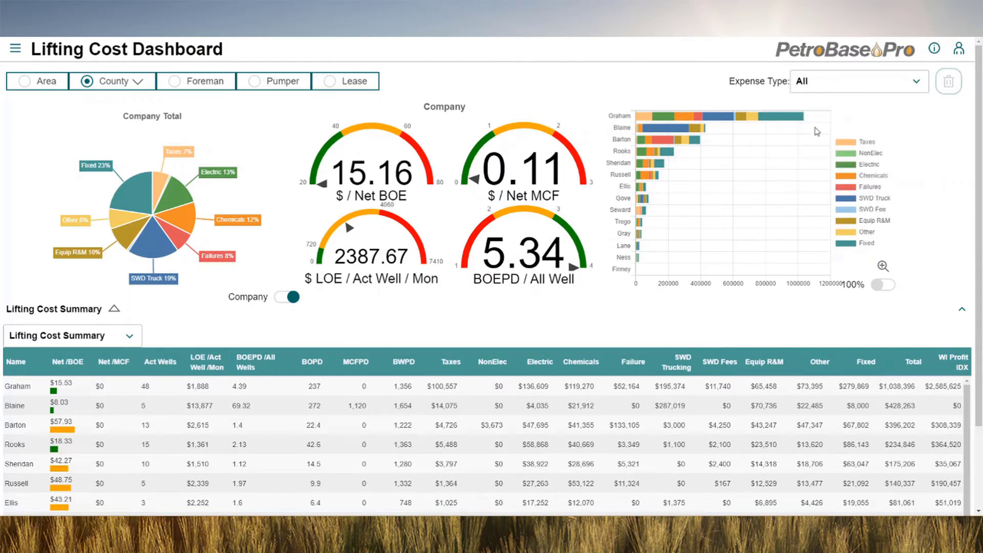
left_click(887, 286)
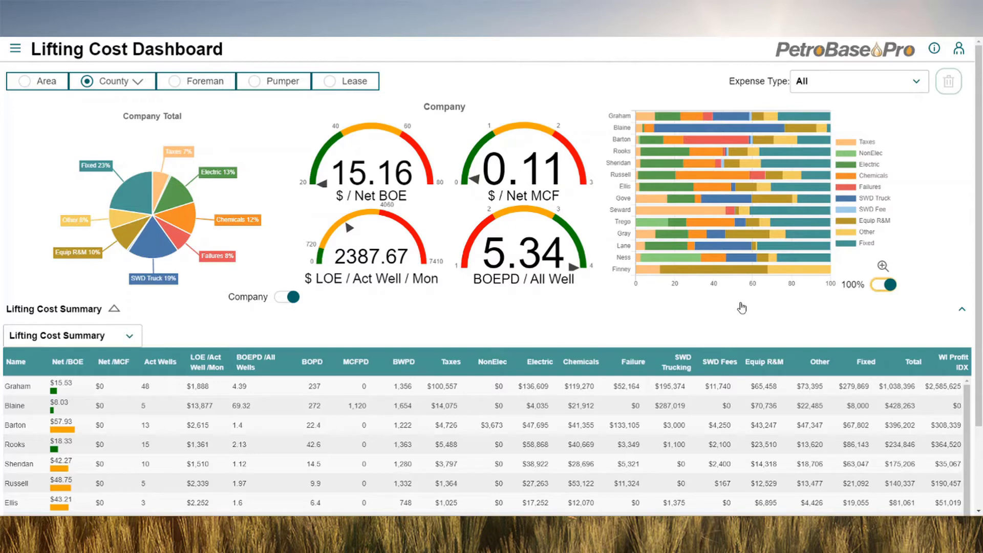
left_click(889, 288)
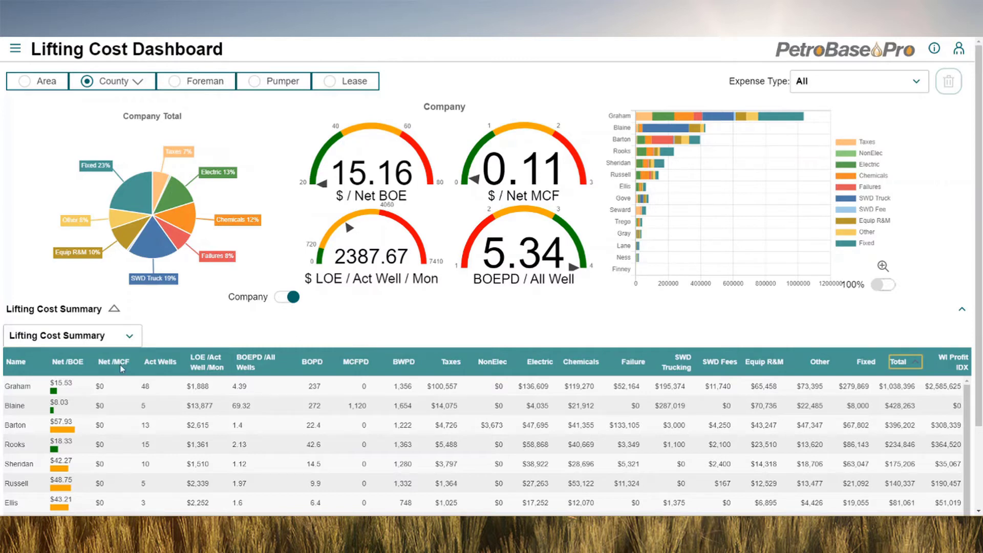
Sort the Lifting Cost Summary table by Name and Net /BOE, finishing with Total in descending order.
left_click(23, 363)
left_click(23, 362)
left_click(71, 364)
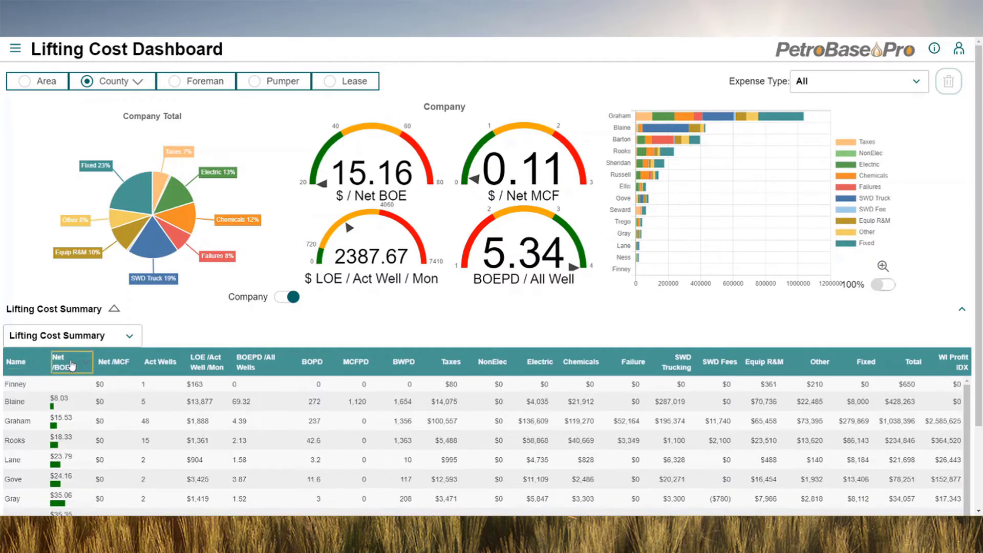
left_click(71, 364)
left_click(904, 363)
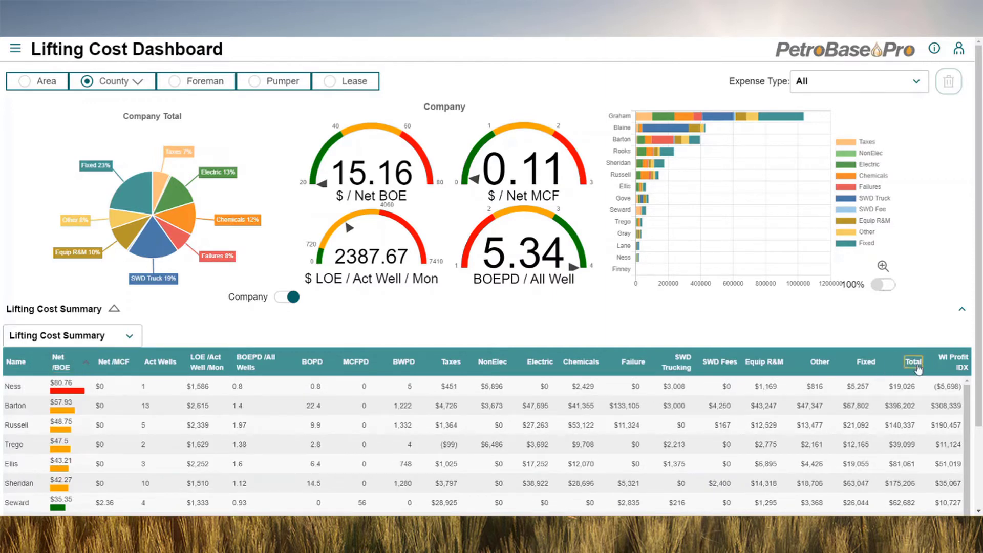
left_click(904, 364)
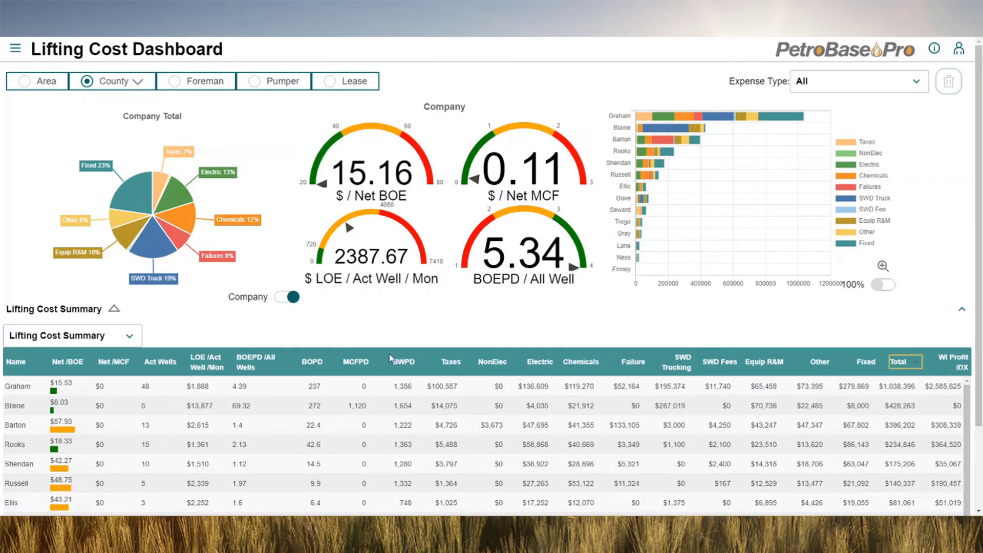
Switch the summary table to Lifting Cost Metrics and sort it by Utility / BF in descending order.
left_click(130, 339)
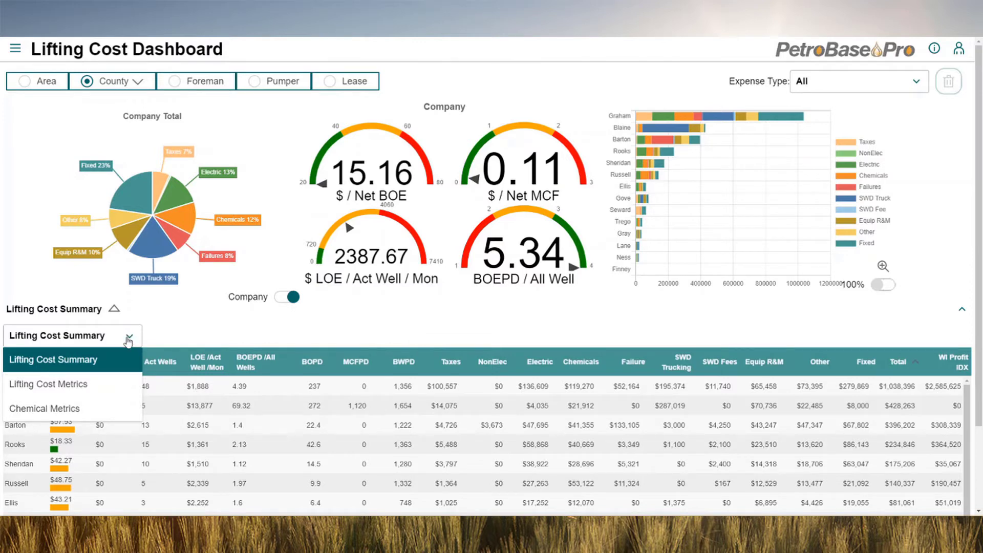
left_click(79, 383)
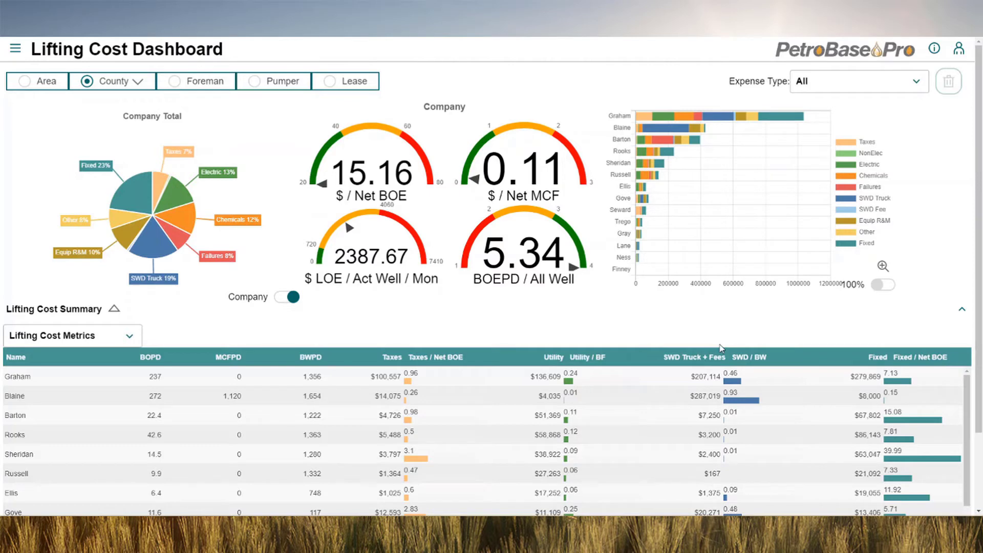
left_click(599, 358)
left_click(598, 359)
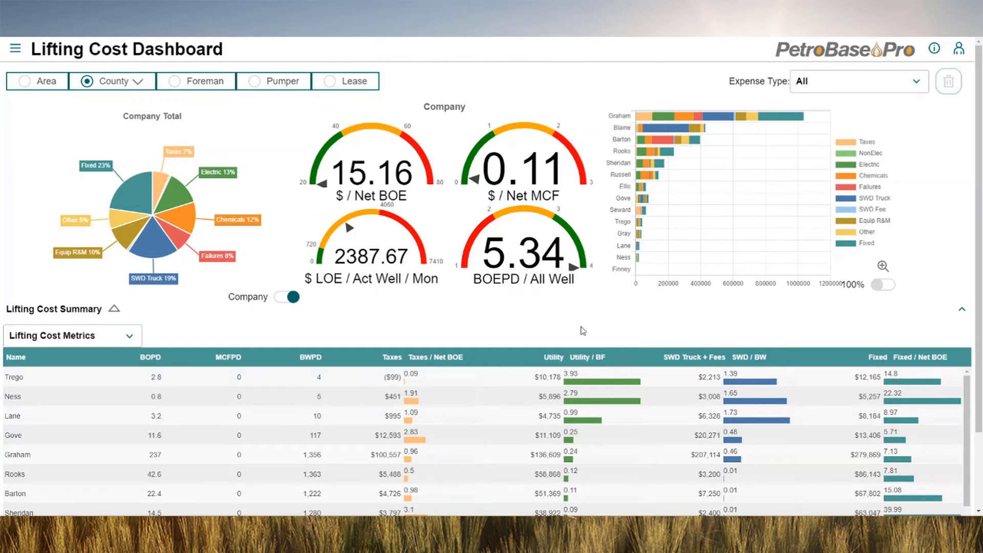
Review the counties' Chemical Metrics table and return to the Lifting Cost Summary table.
left_click(129, 336)
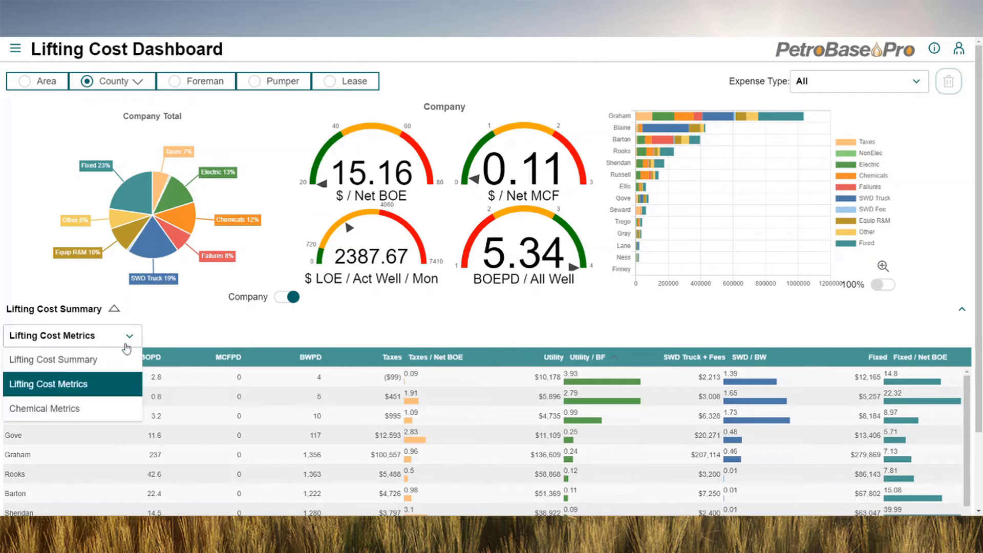
left_click(63, 410)
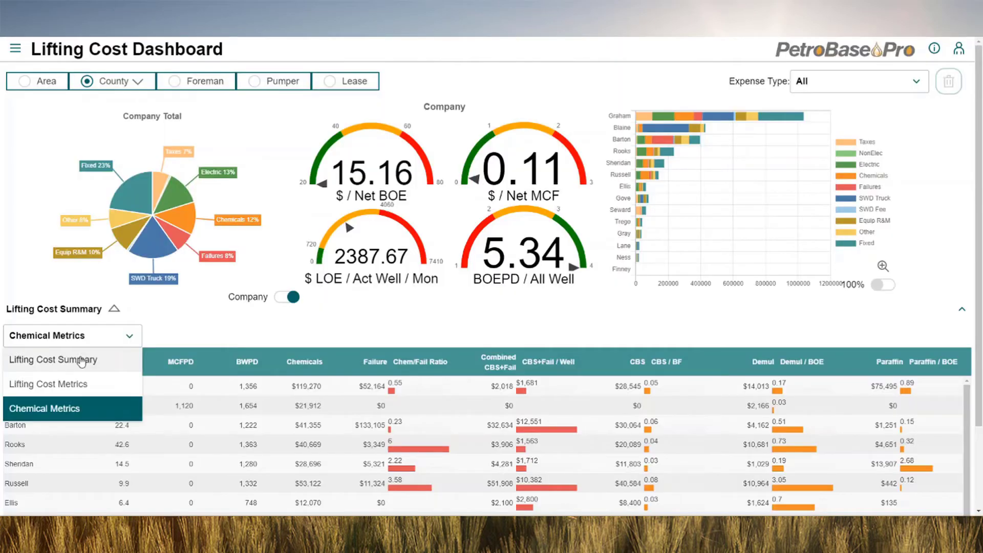
left_click(81, 362)
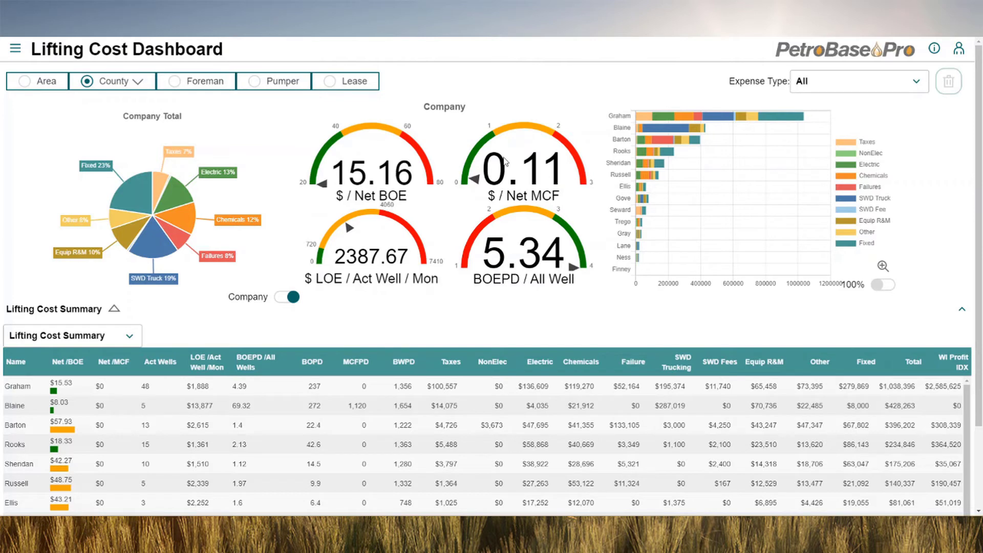
Group the dashboard by lease and filter $ / Net BOE to a minimum of 40.
mouse_move(658, 162)
left_click(331, 84)
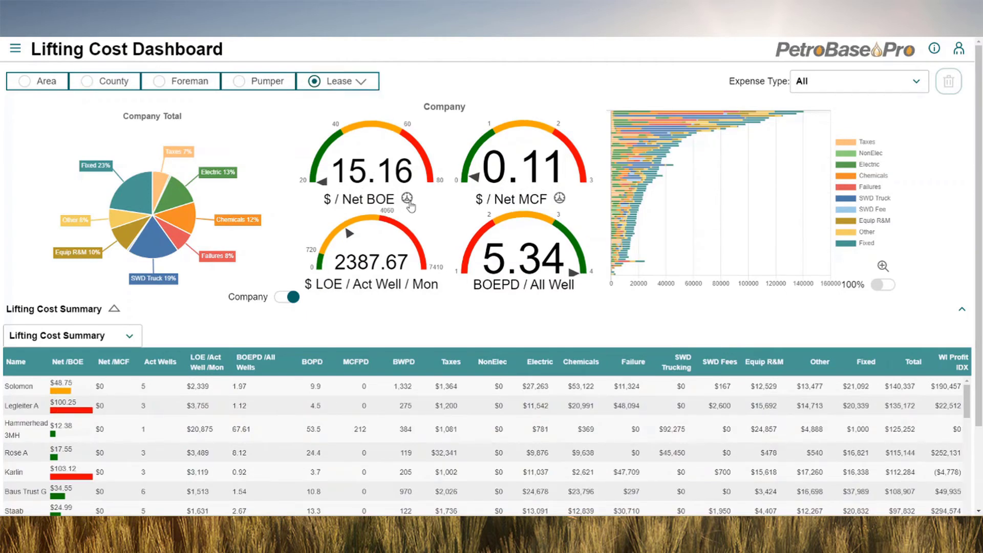
left_click(409, 200)
left_click(397, 209)
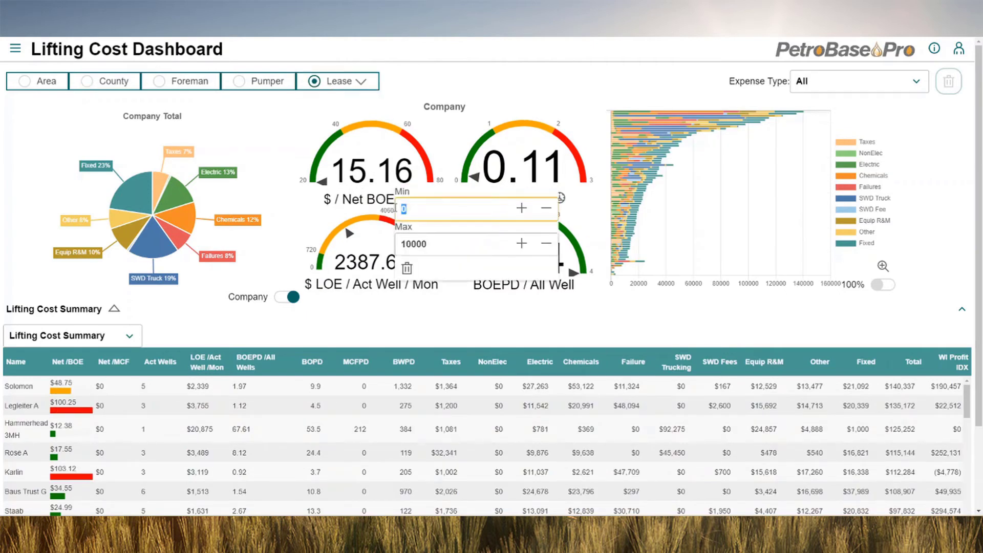
type("40")
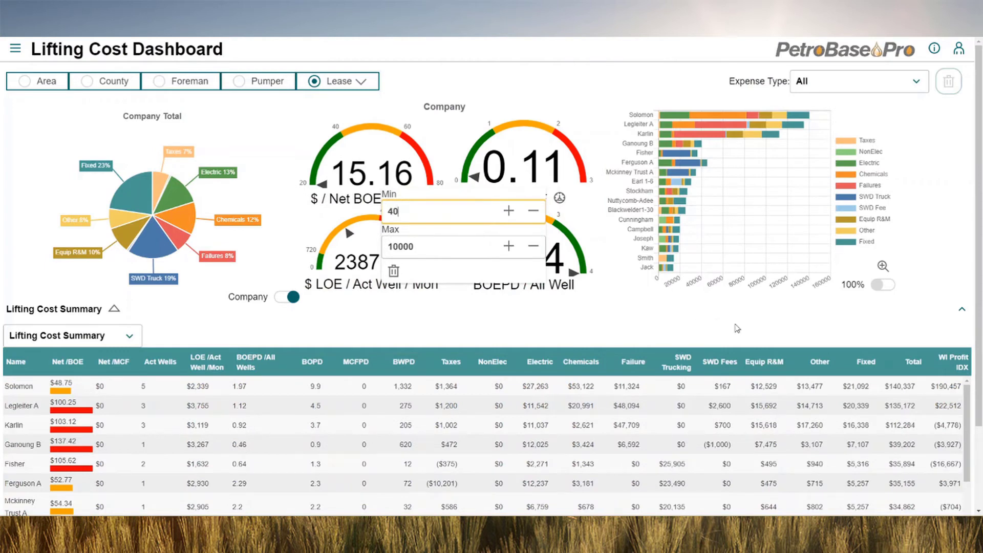
mouse_move(662, 132)
mouse_move(688, 178)
left_click(666, 336)
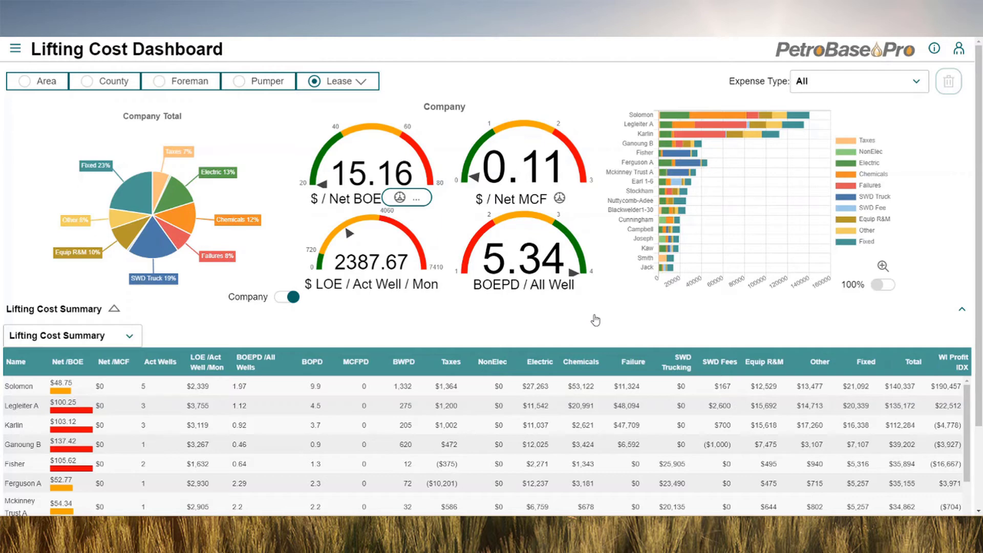
Open the monthly chart of accounts summary for the Ganoung B lease.
left_click(19, 447)
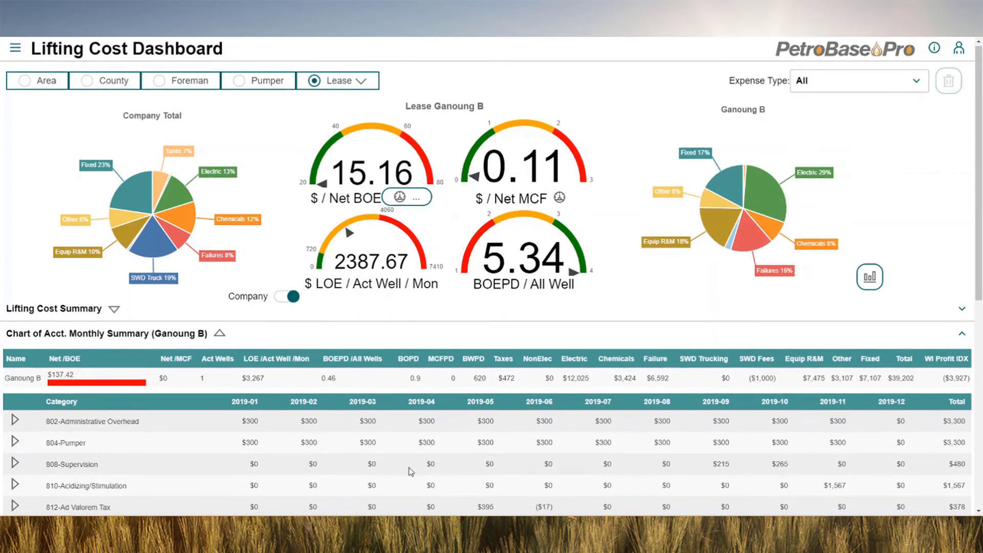
scroll(410, 471, "down", 1)
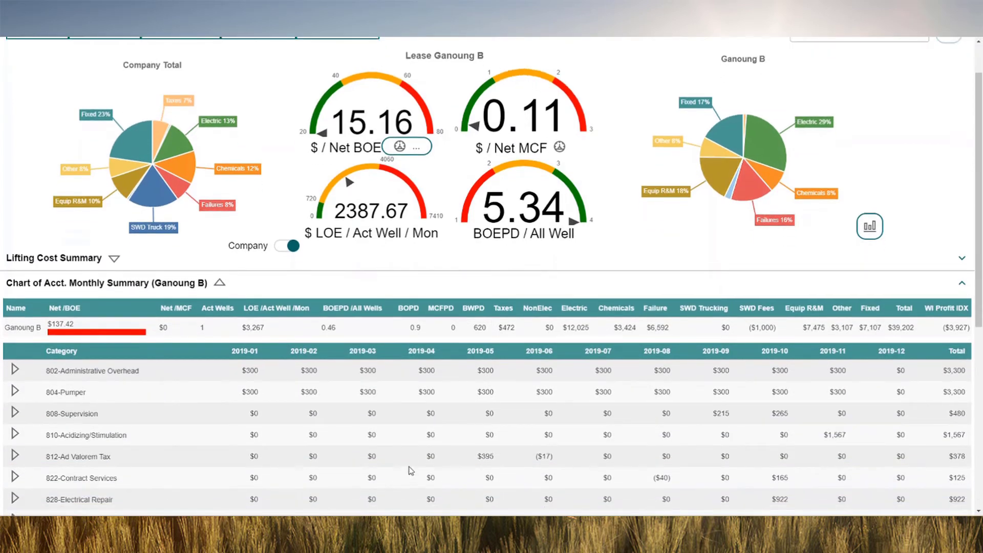
scroll(471, 320, "down", 1)
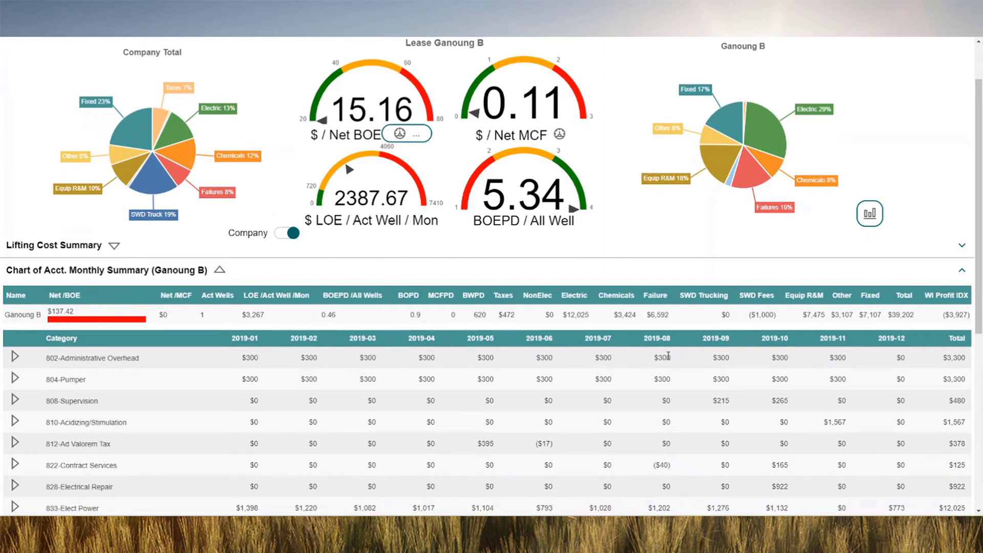
Expand the 854-Pulling Unit category, examine its expense amount and descriptions, and collapse it again.
scroll(166, 455, "down", 3)
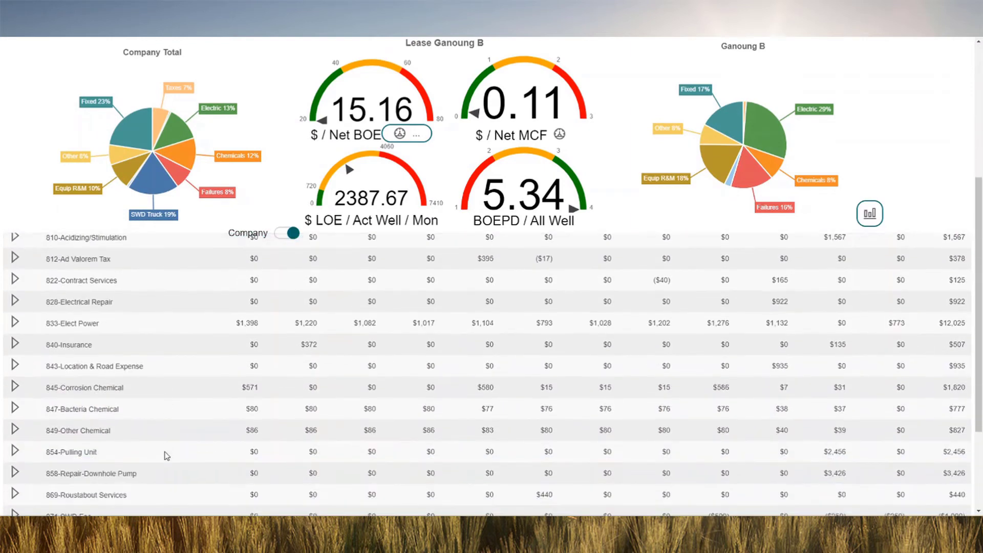
left_click(15, 420)
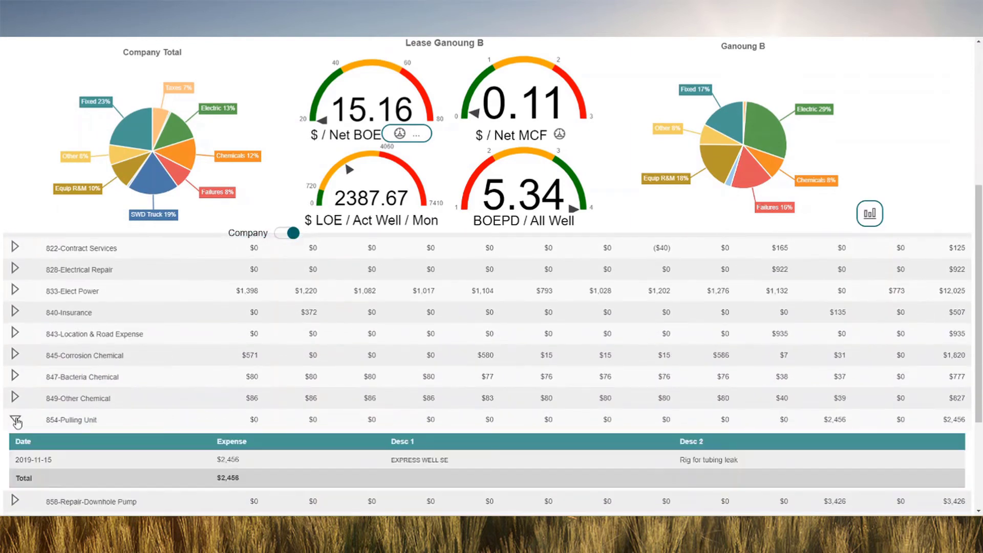
scroll(165, 415, "down", 2)
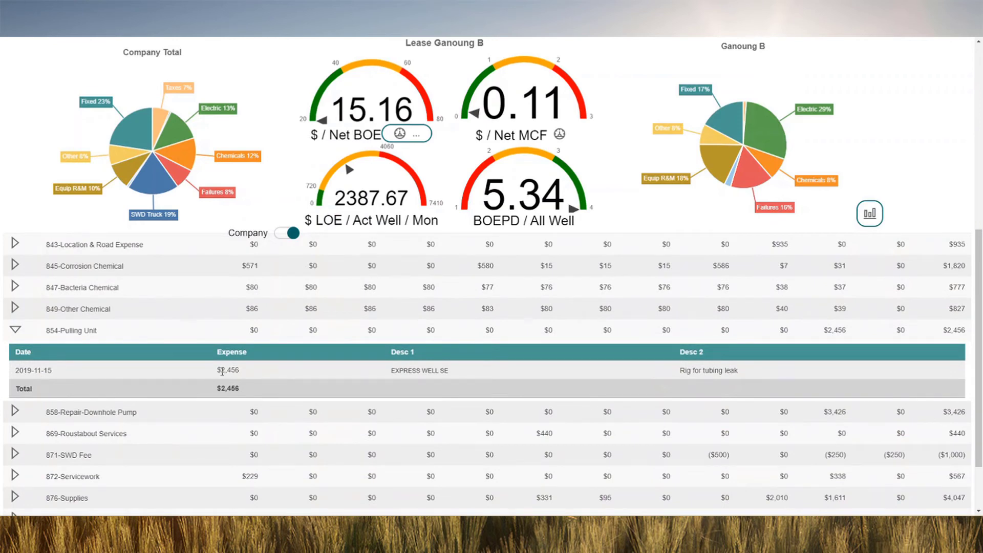
left_click_drag(221, 371, 251, 376)
left_click_drag(403, 370, 445, 371)
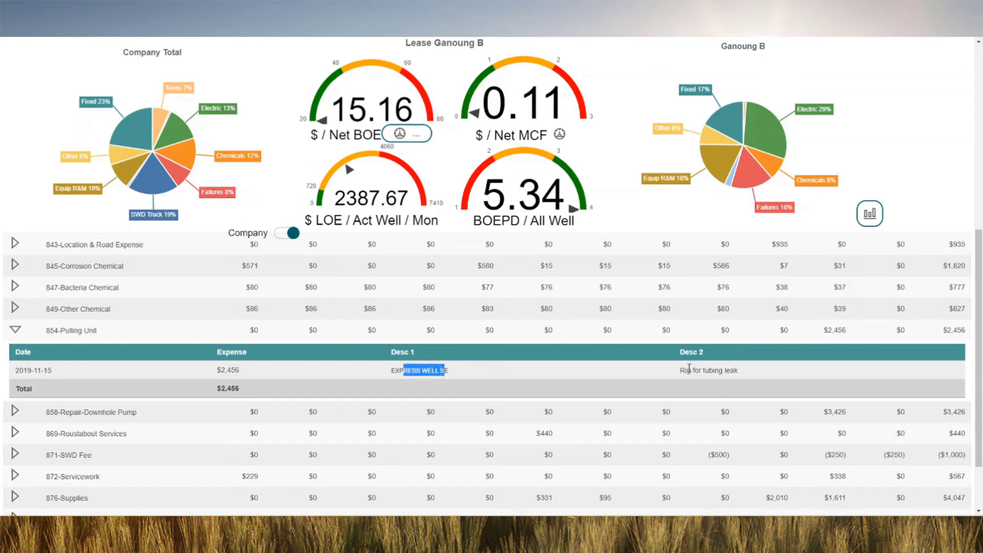
left_click_drag(687, 371, 724, 371)
left_click(15, 331)
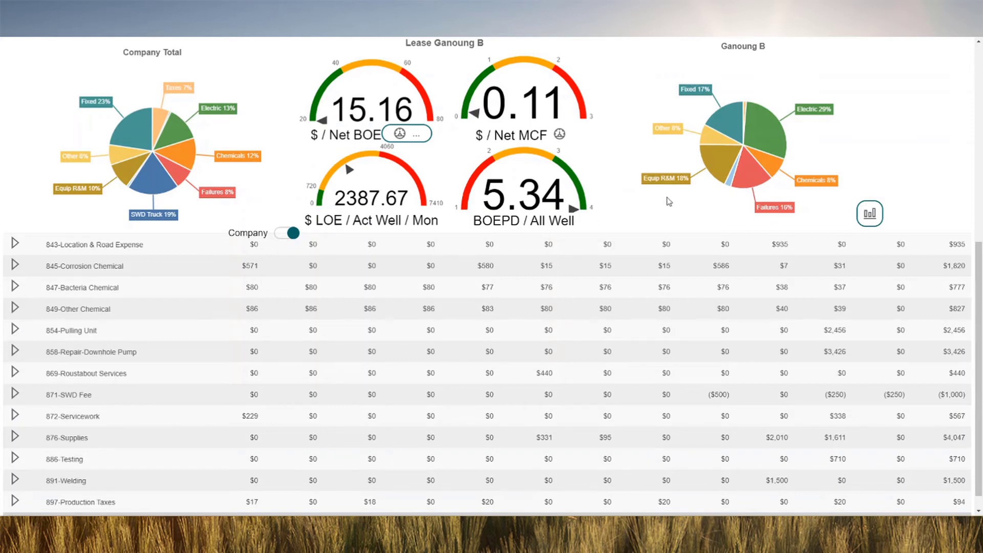
Filter the Ganoung B expenses to Failures and expand the 858-Repair-Downhole Pump details.
left_click(746, 184)
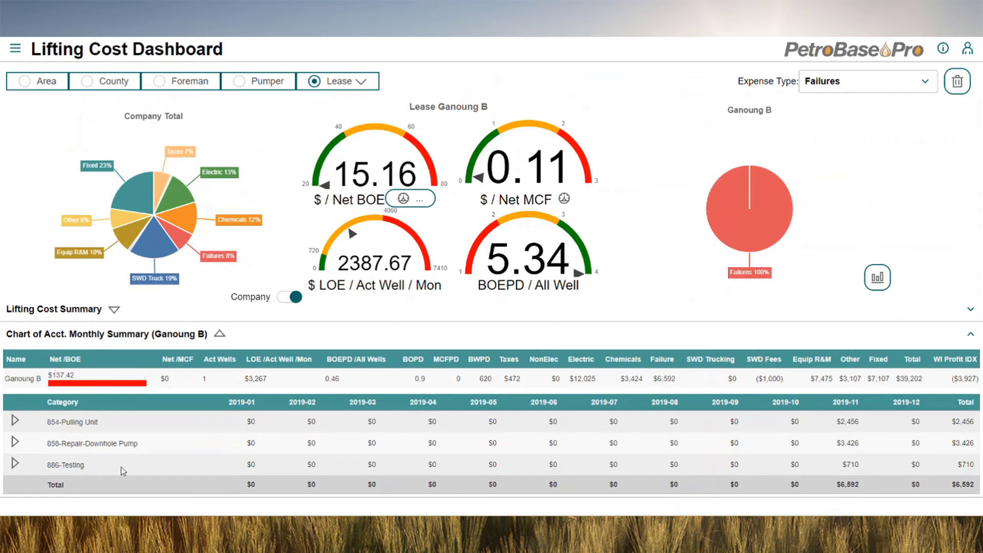
left_click(15, 443)
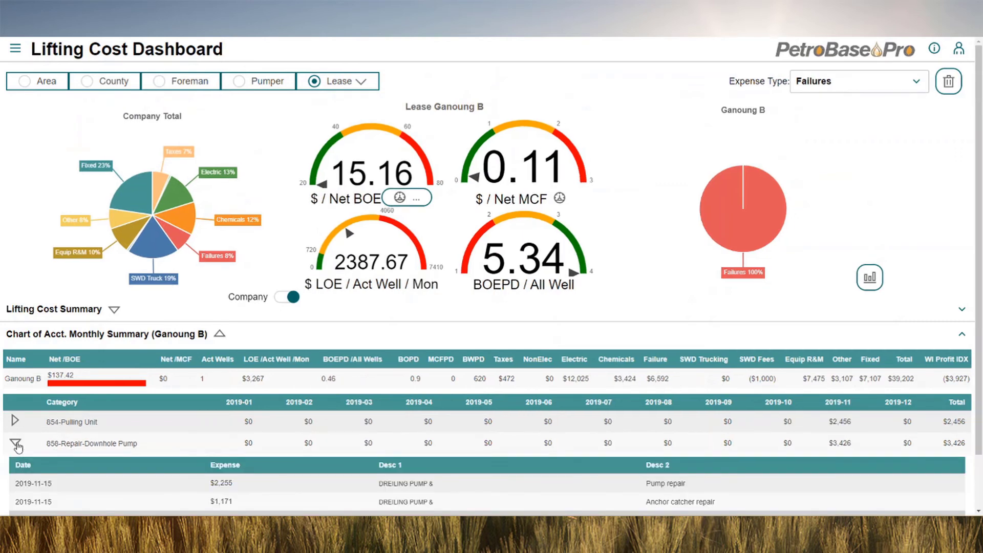
scroll(219, 449, "down", 2)
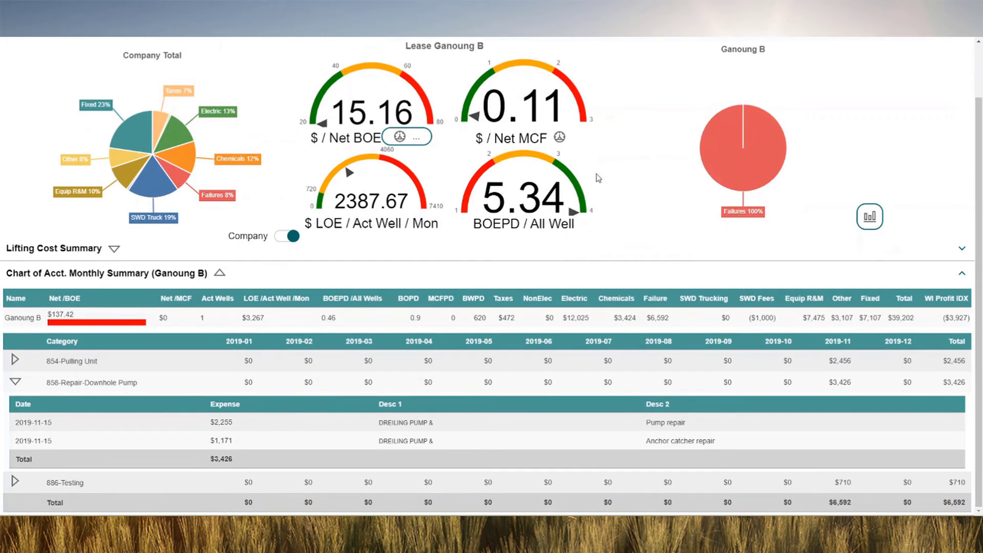
Clear the Failures filter and return from Ganoung B to the bar chart and summary of all filtered leases.
left_click(720, 161)
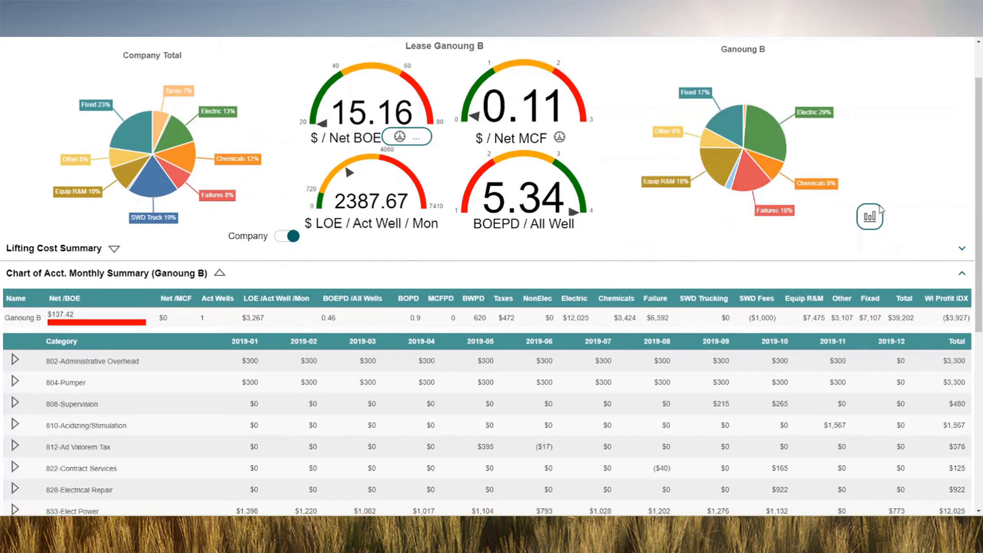
left_click(871, 217)
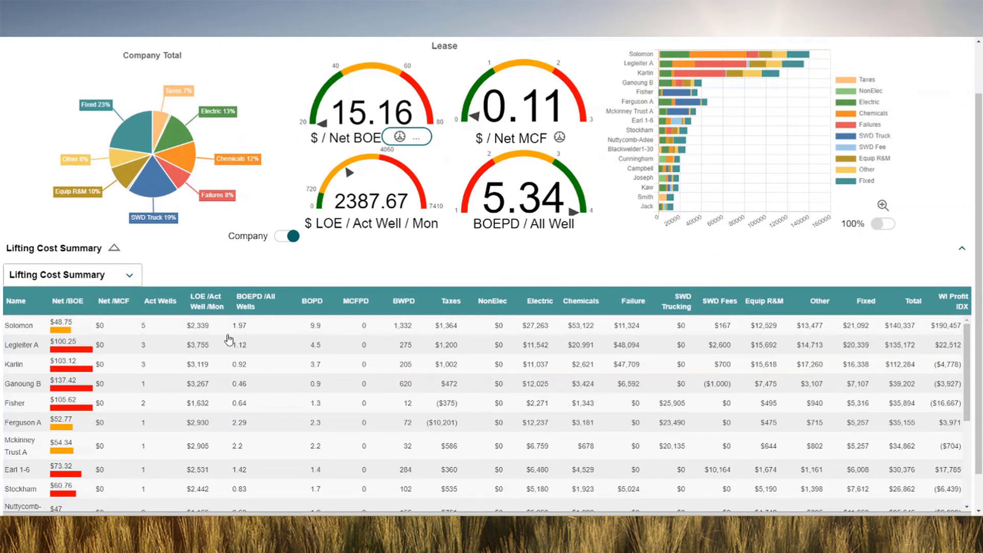
Switch the summary table to Lifting Cost Metrics and sort the leases by Utility / BF from highest to lowest.
left_click(130, 277)
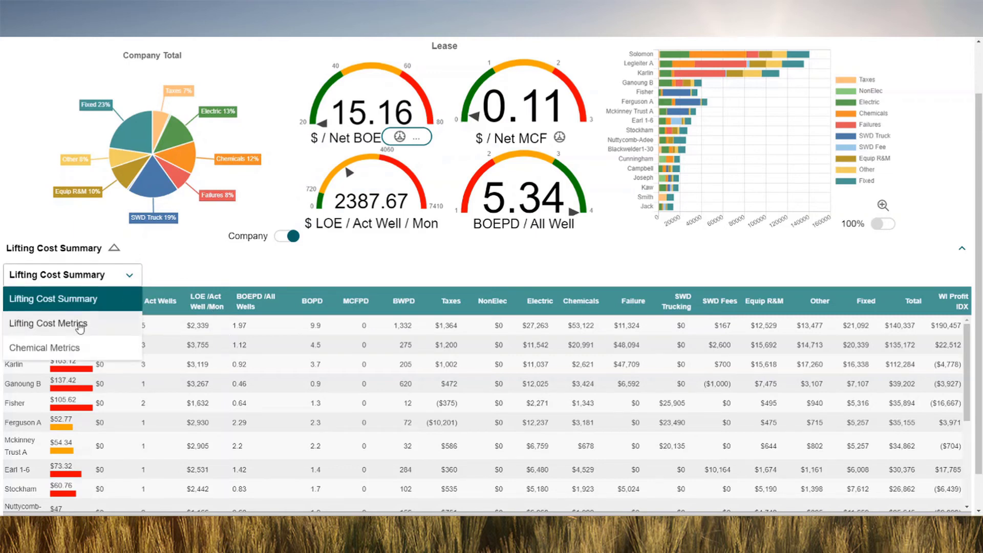
left_click(79, 324)
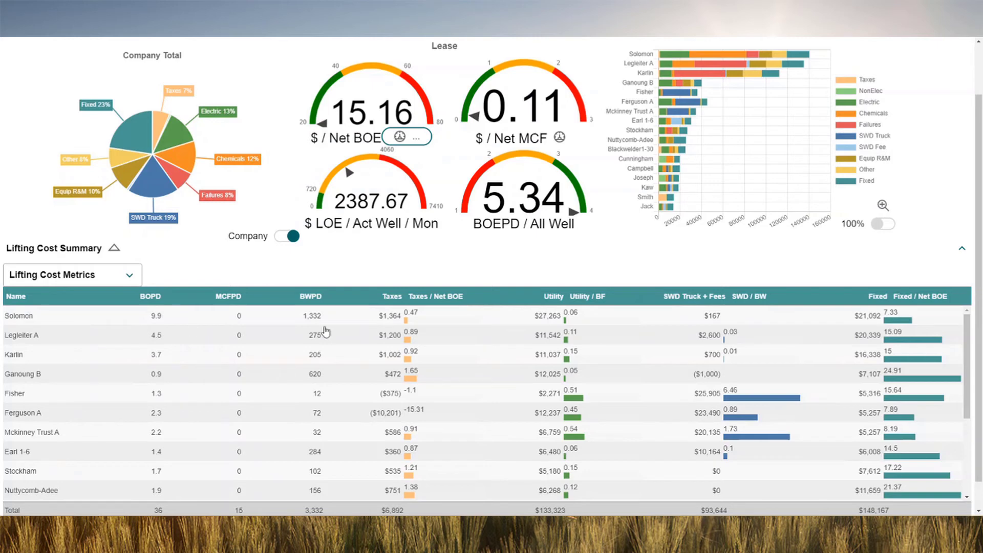
left_click(599, 302)
left_click(599, 301)
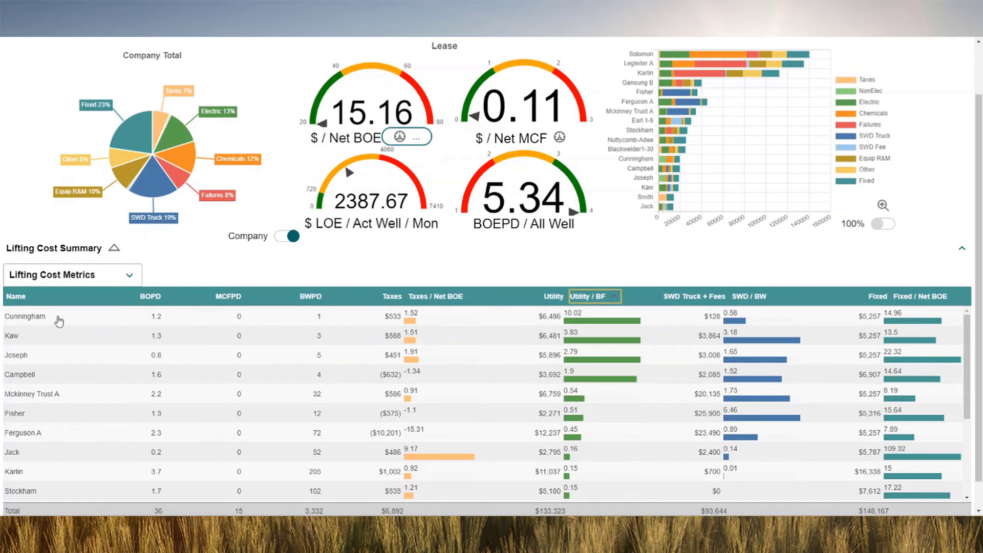
Open the Cunningham lease's monthly summary, examine its expense breakdown, and return to the bar chart of all leases.
left_click(59, 321)
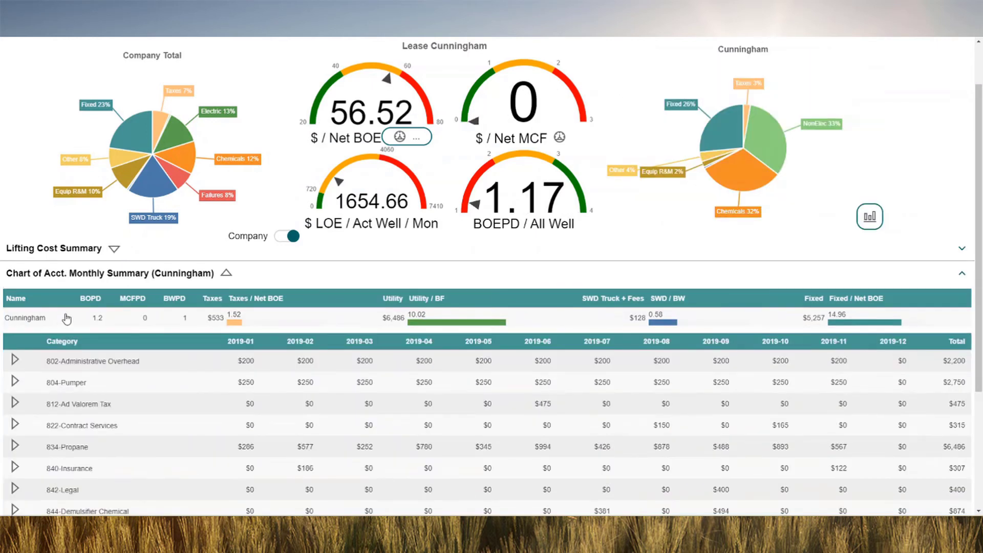
mouse_move(767, 158)
left_click(870, 217)
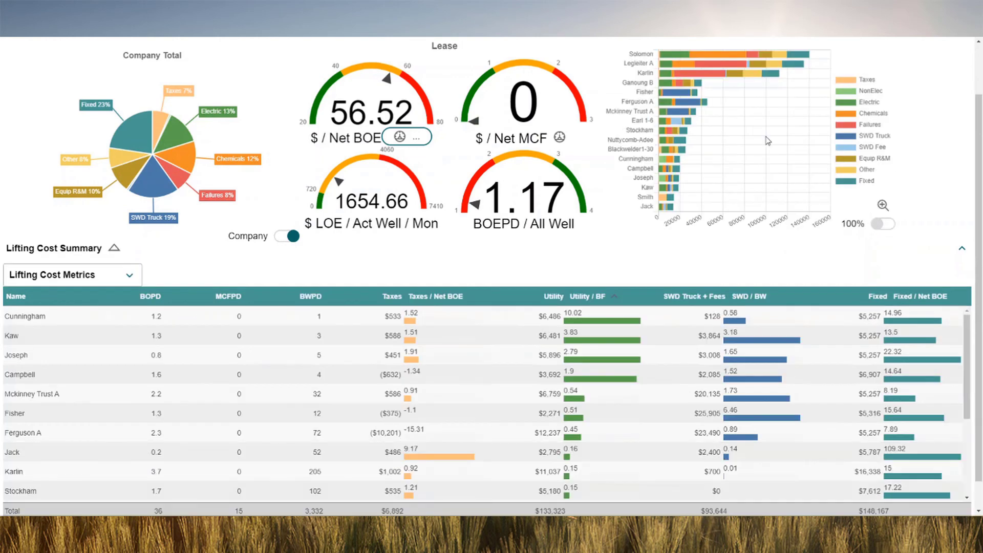
Filter the dashboard's expense type to Chemicals & Failures.
scroll(877, 98, "up", 2)
left_click(916, 82)
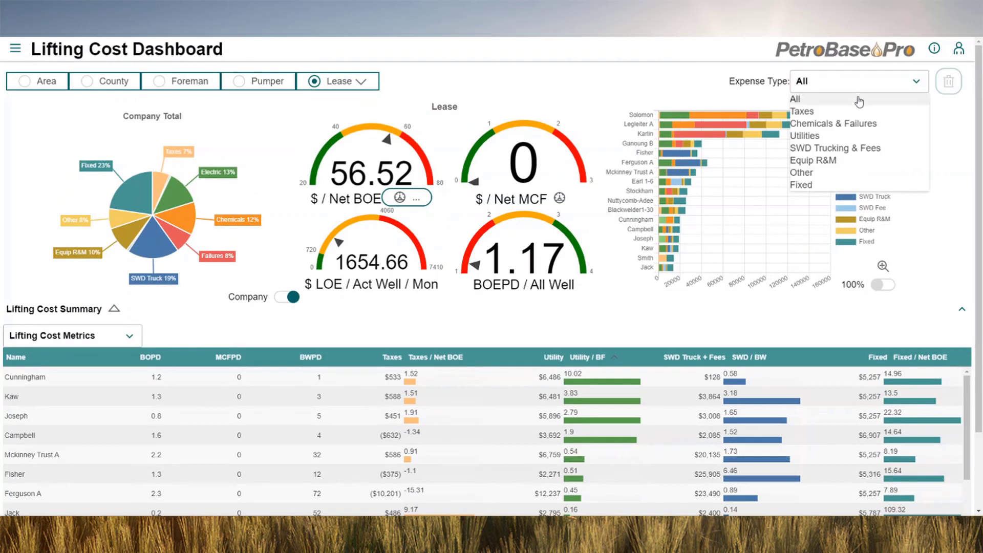
left_click(828, 125)
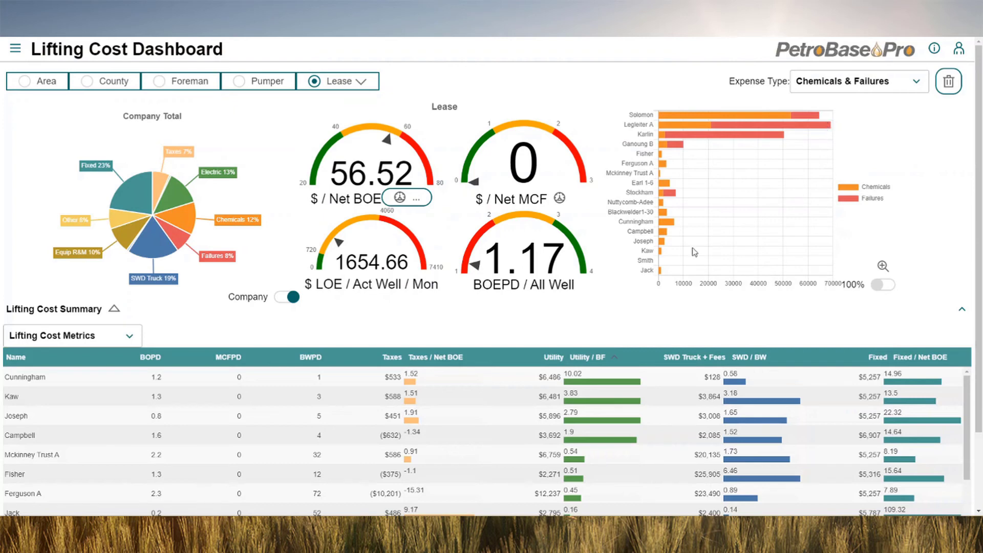
Switch the summary table to Chemical Metrics and sort the leases by Demul / BOE from highest to lowest.
left_click(130, 342)
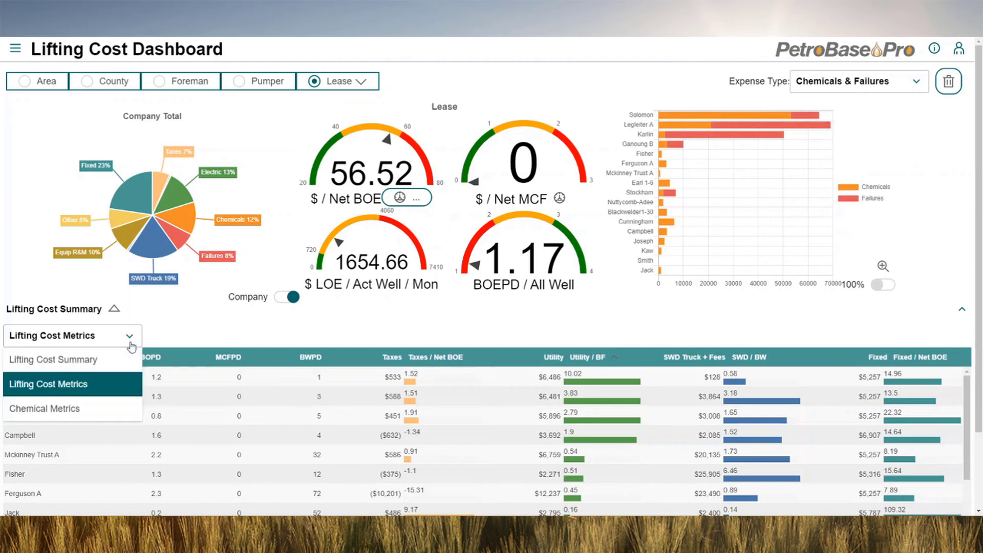
left_click(56, 408)
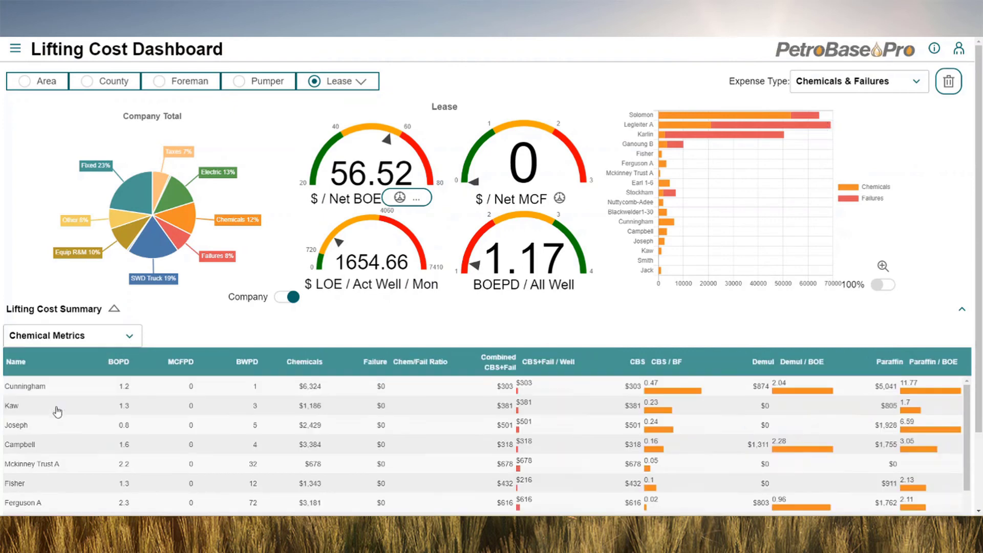
left_click(785, 363)
left_click(785, 363)
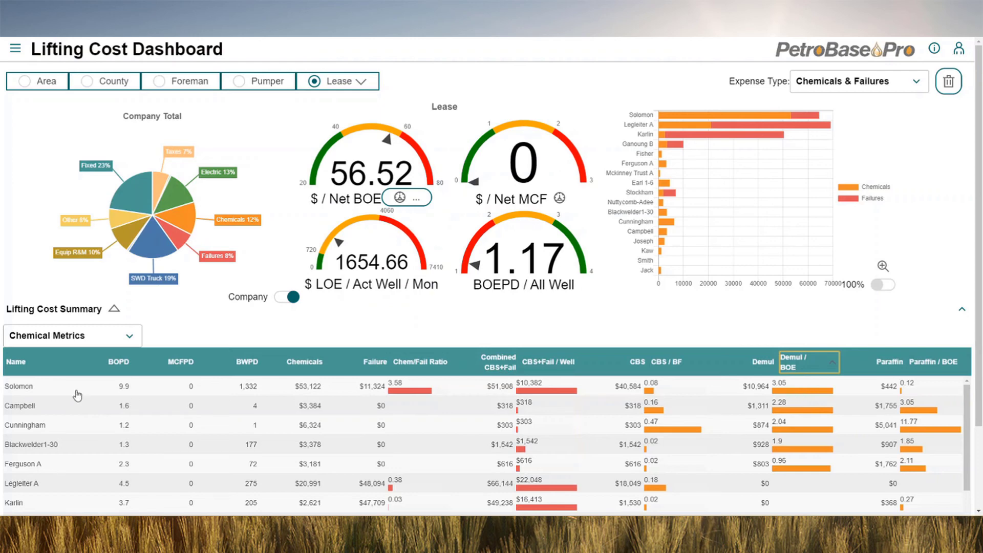
Open the Solomon lease's monthly chart of accounts summary and view all its chemical and failure categories.
left_click(25, 387)
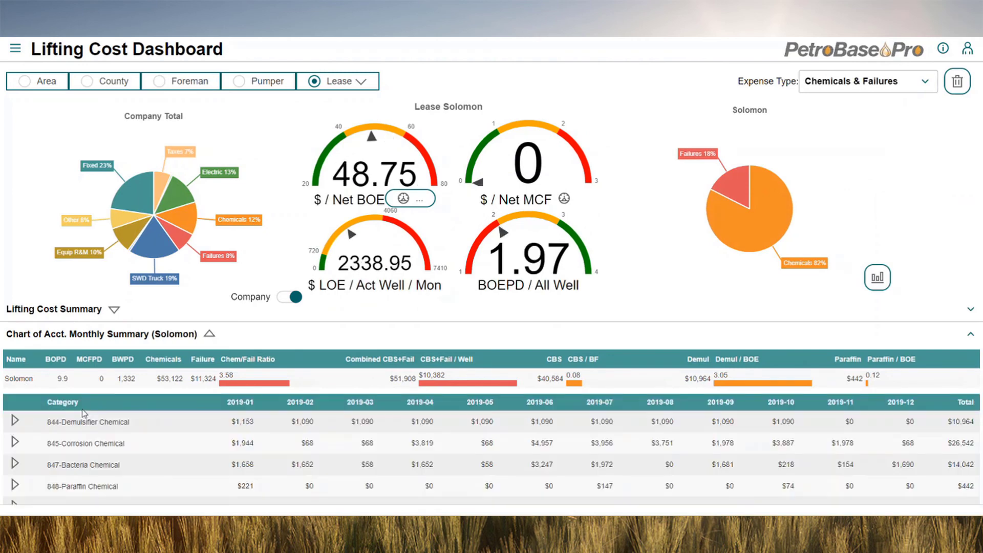
scroll(203, 466, "down", 1)
scroll(204, 466, "down", 1)
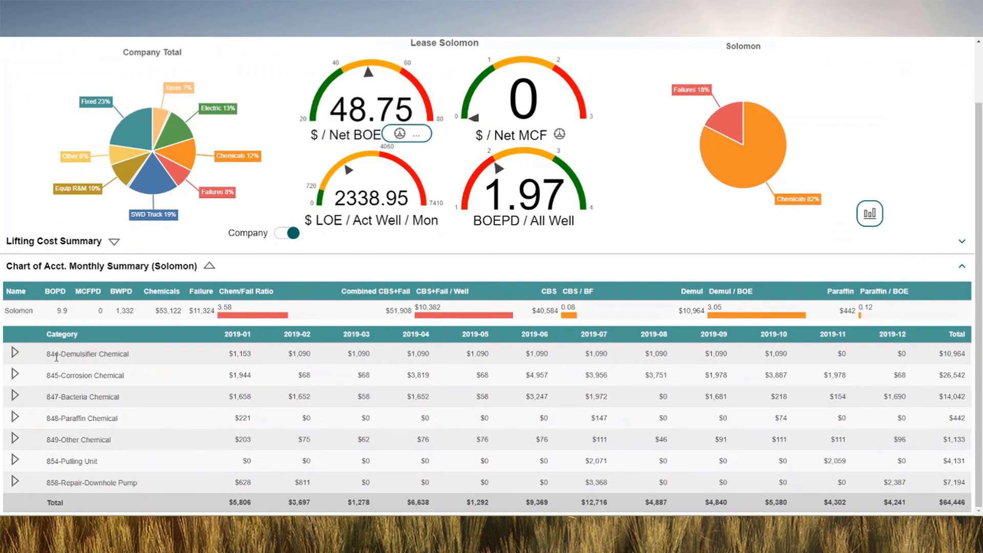
Examine the 844-Demulsifier Chemical expense entries, collapse them, and check that category's 2019-11 and 2019-12 amounts.
left_click(15, 353)
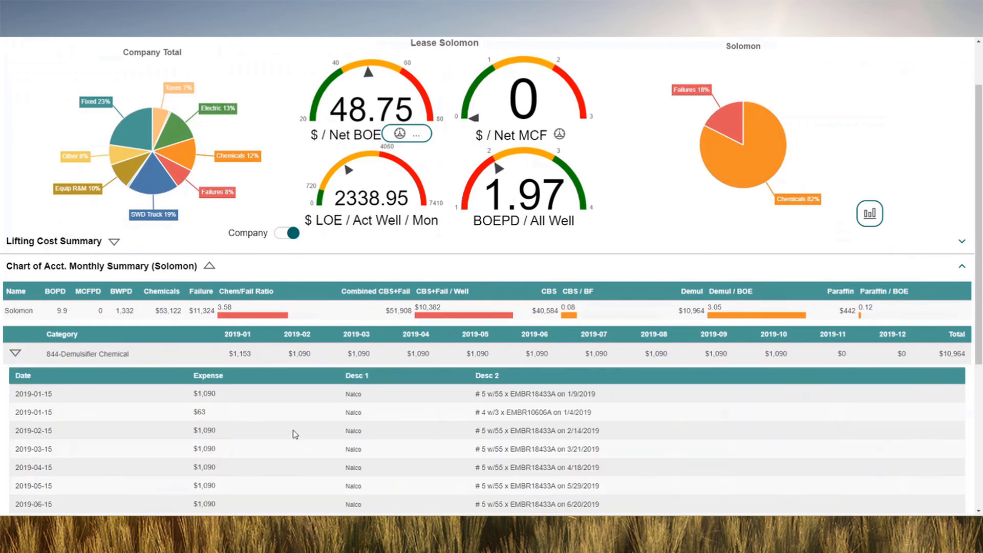
scroll(294, 435, "down", 2)
scroll(296, 436, "down", 1)
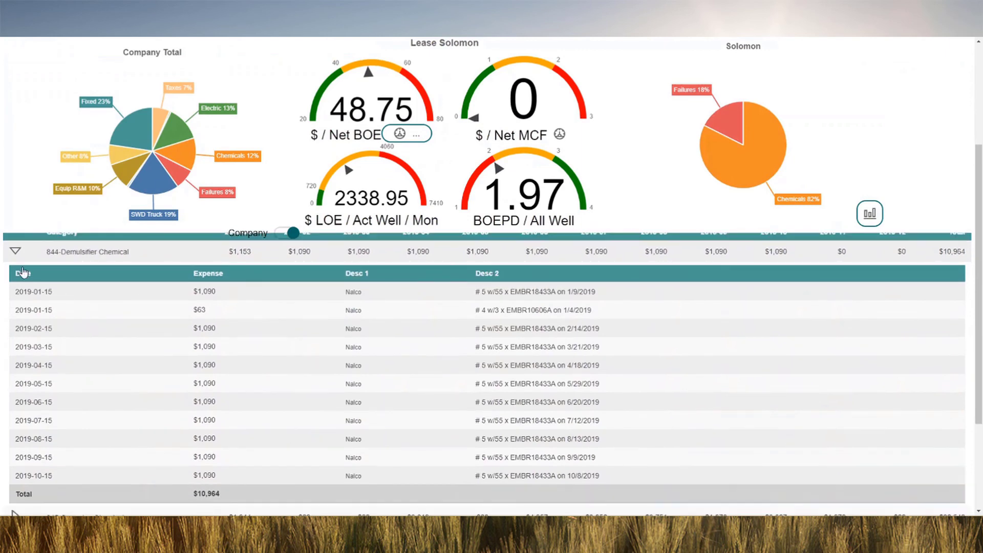
left_click(14, 253)
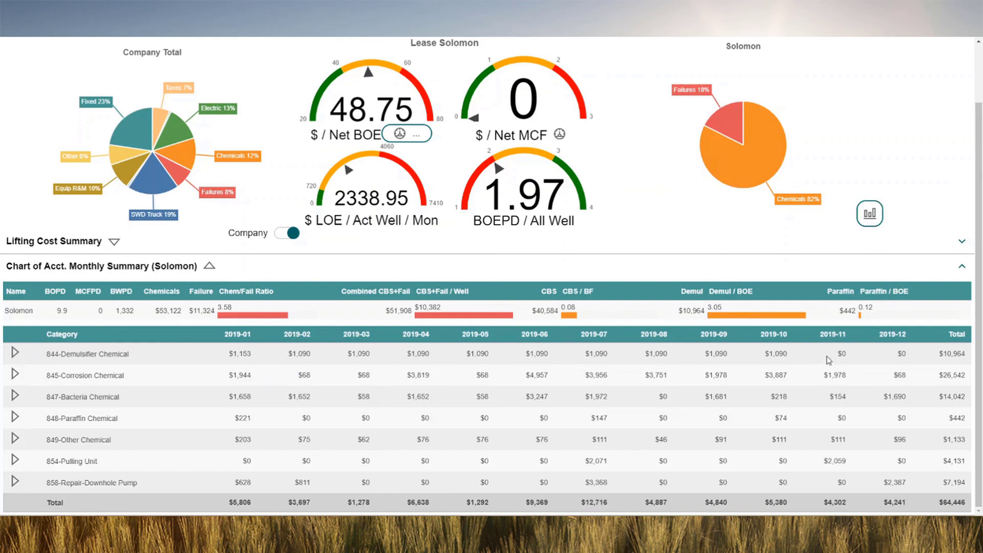
left_click_drag(837, 354, 917, 355)
Open the dashboard's help information and review the usage notes and the definitions of the lifting cost terms.
scroll(177, 234, "up", 2)
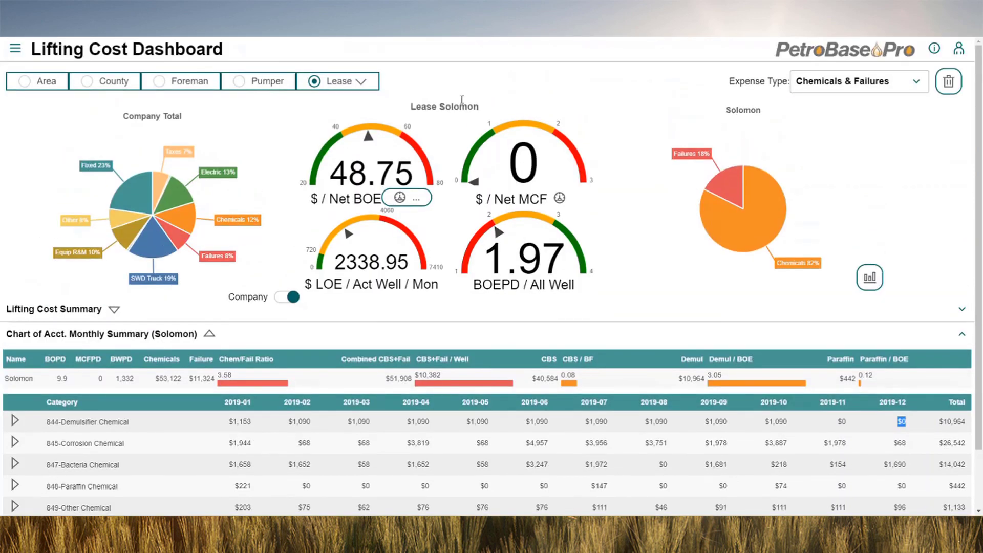
left_click(933, 50)
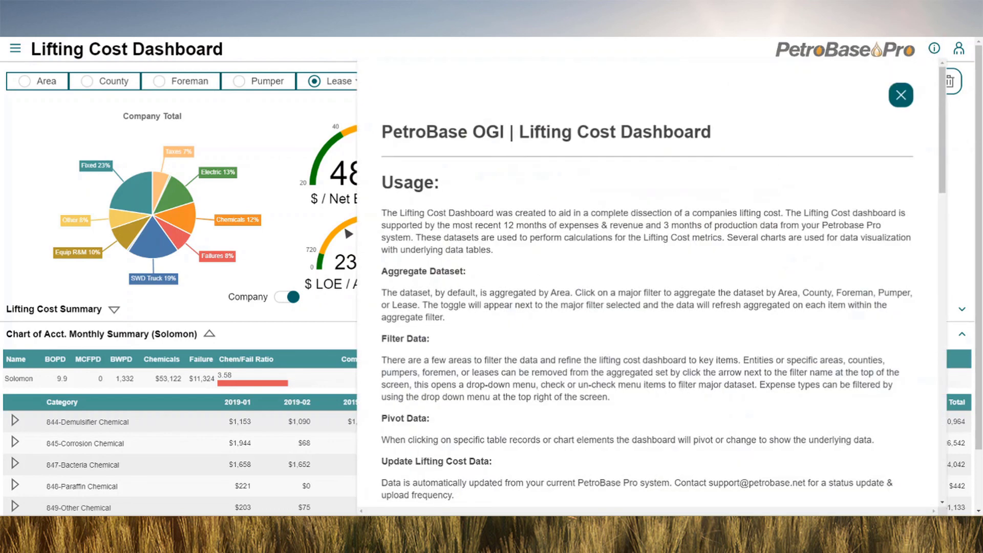
scroll(15, 430, "down", 2)
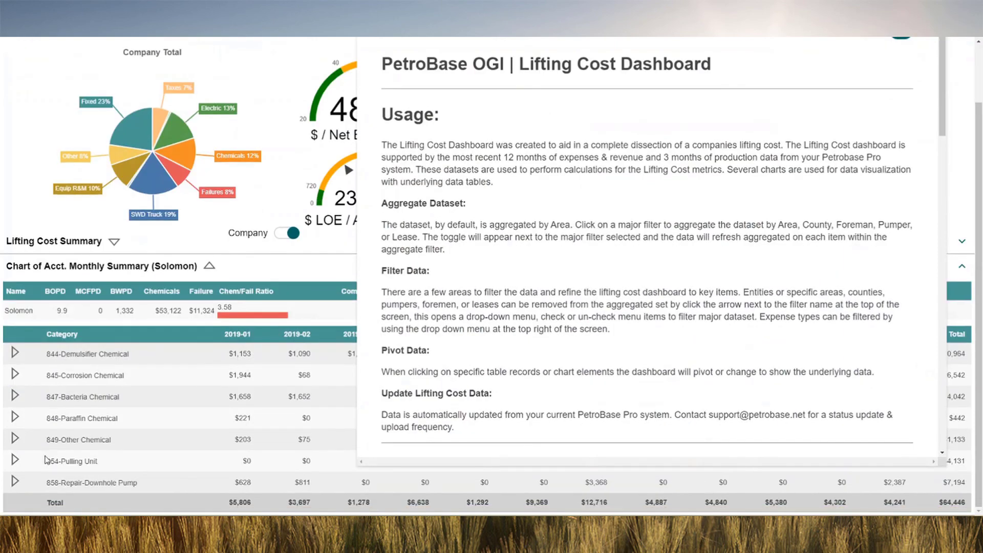
scroll(484, 342, "down", 15)
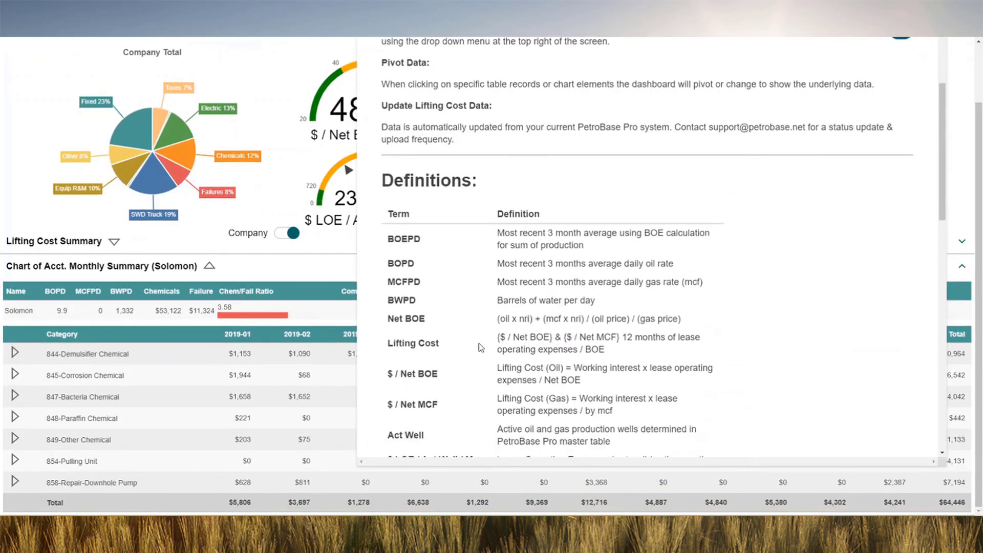
scroll(479, 349, "down", 10)
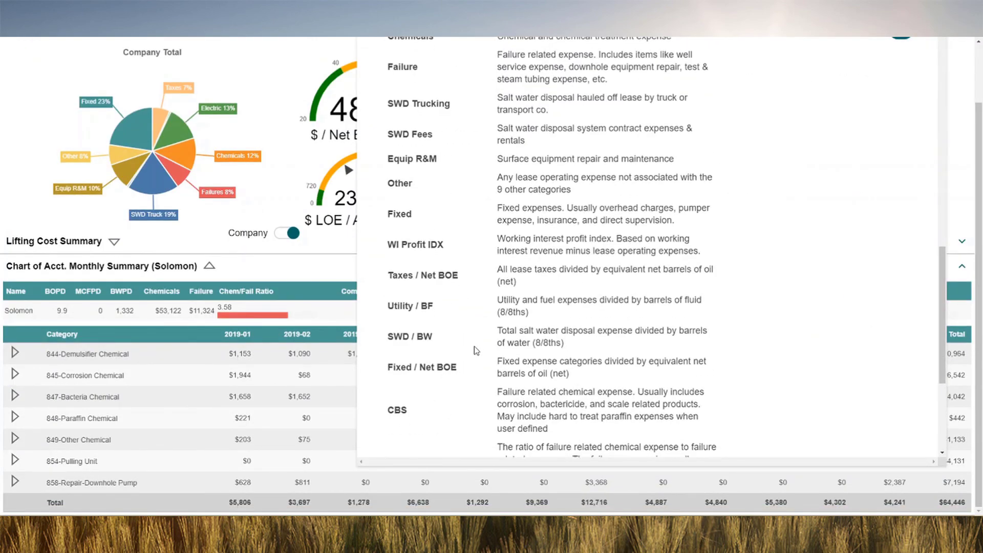
scroll(477, 351, "up", 8)
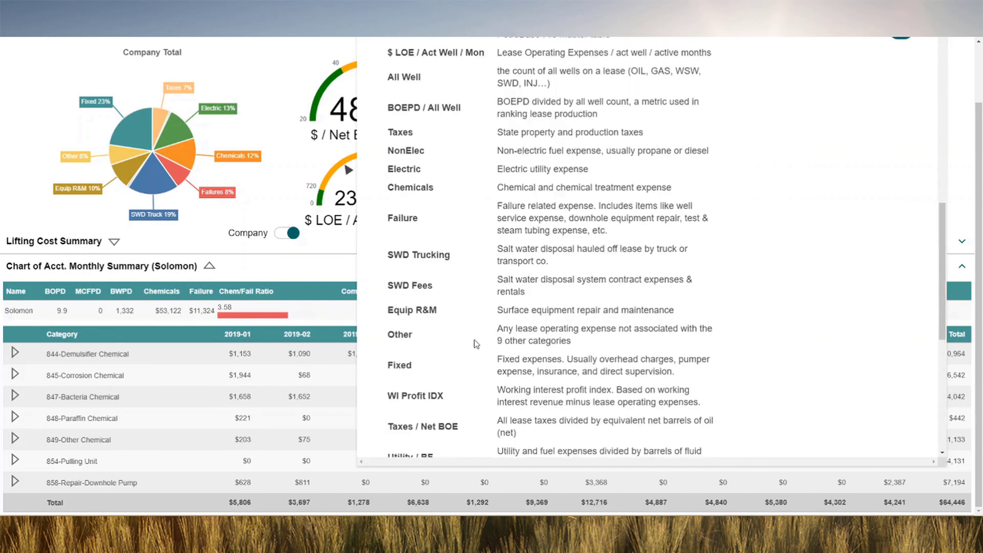
left_click(287, 208)
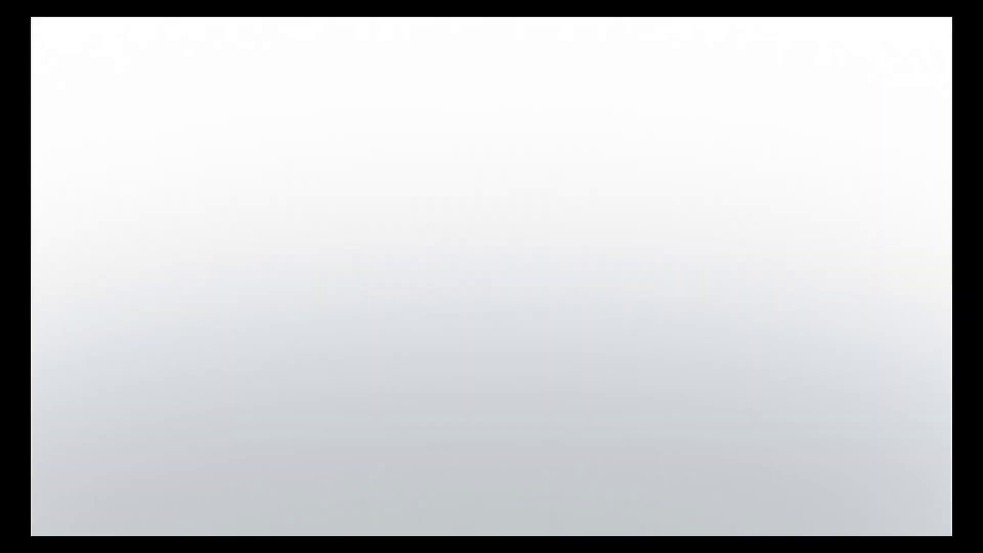